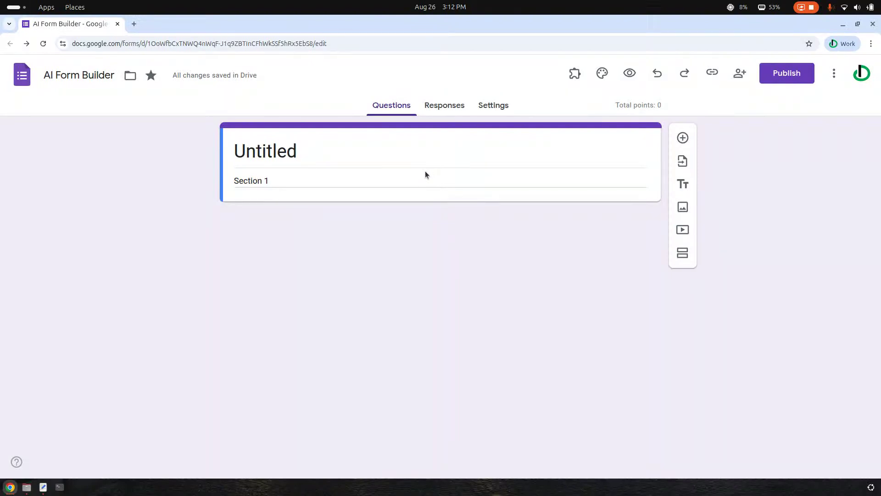
- Launch AI Form Builder from the Add-ons menu on the blank form
click(576, 73)
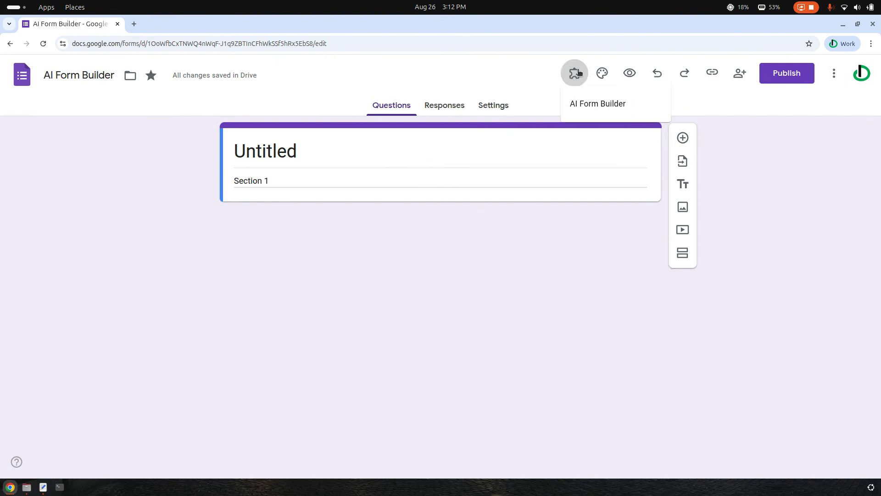
click(597, 104)
- Open AI Form Builder and authorise it with the work account, granting every requested permission
click(407, 125)
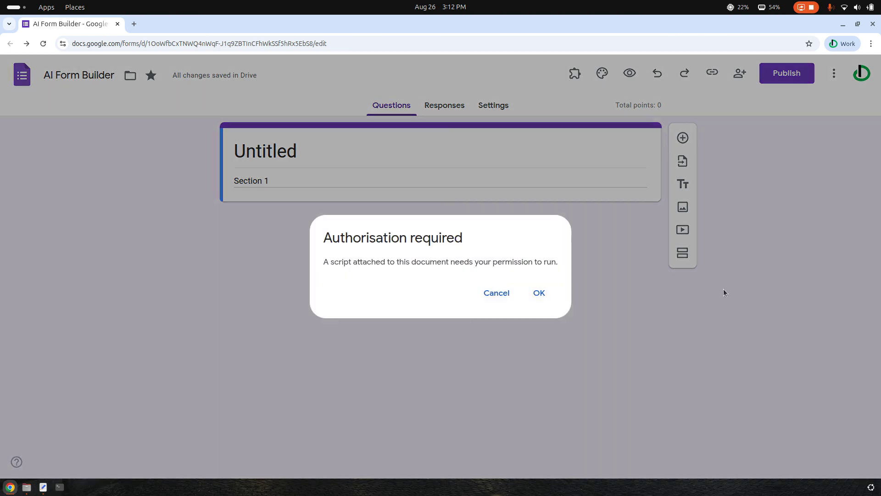
click(539, 293)
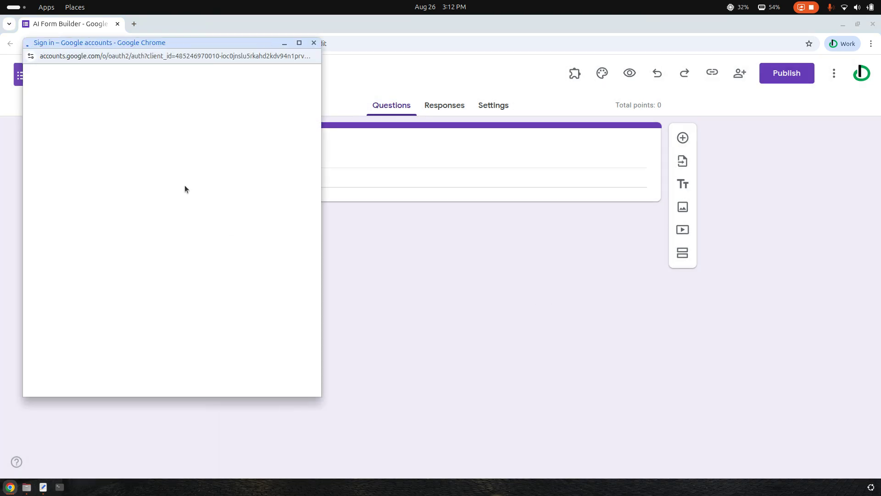
click(138, 254)
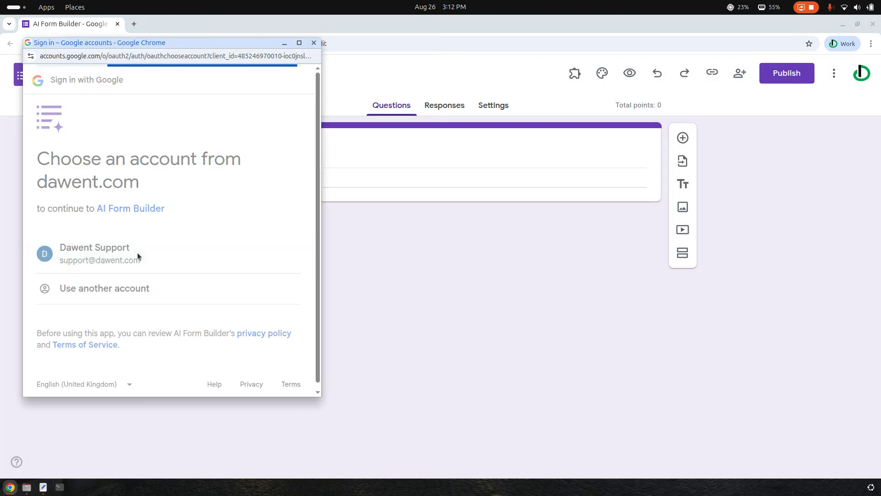
scroll(221, 303, down, 2)
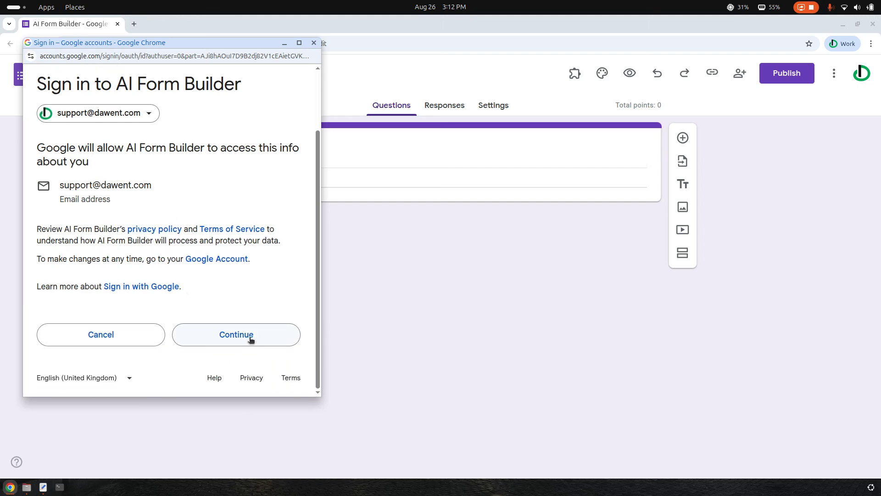
click(43, 277)
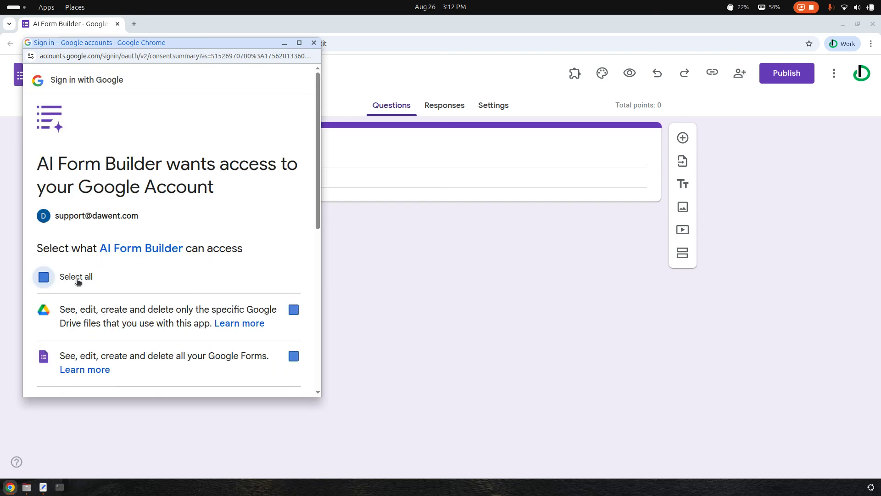
scroll(195, 249, down, 2)
scroll(195, 249, down, 3)
click(224, 344)
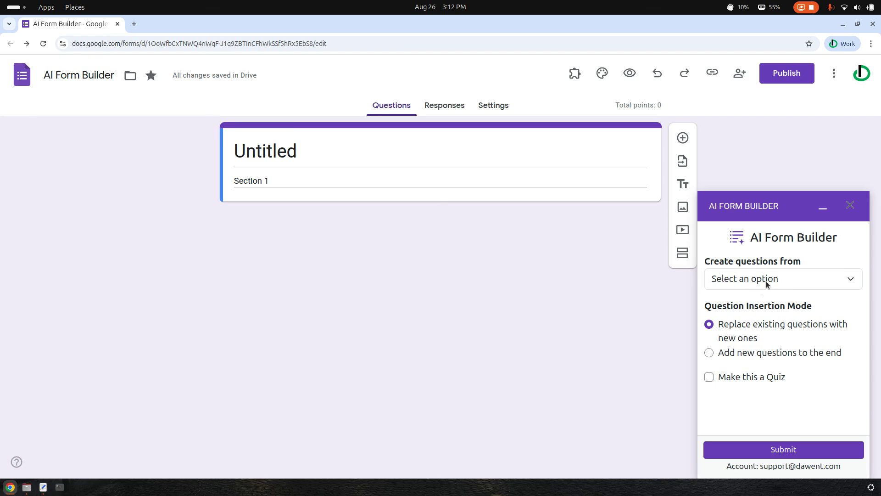
- Submit Upload File / Prompt custom instructions requesting a basic student admission form
click(767, 284)
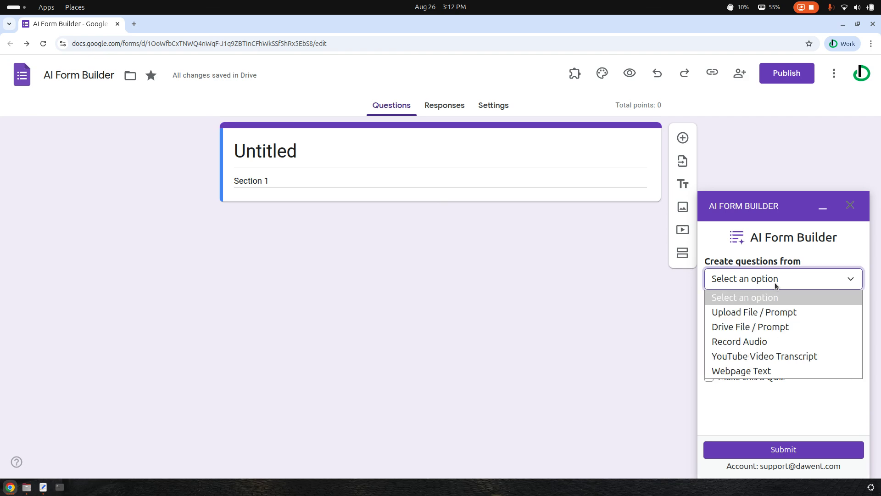
click(784, 315)
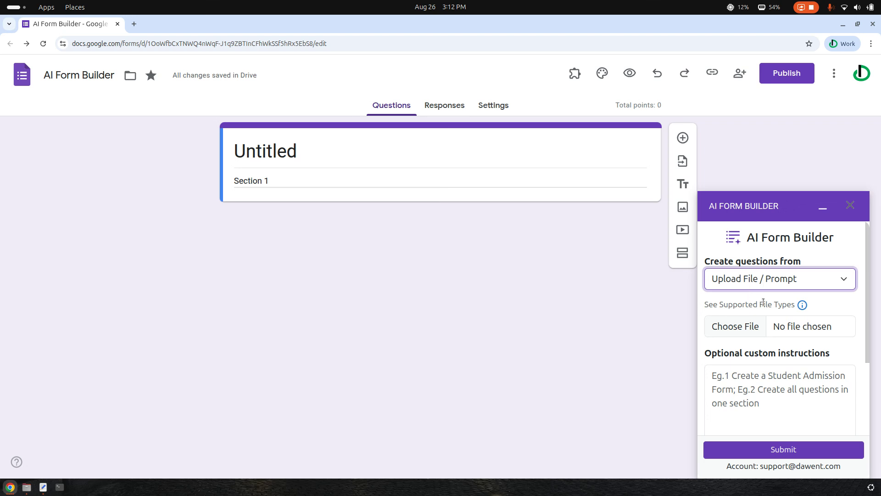
scroll(761, 296, down, 2)
scroll(753, 313, up, 1)
click(779, 353)
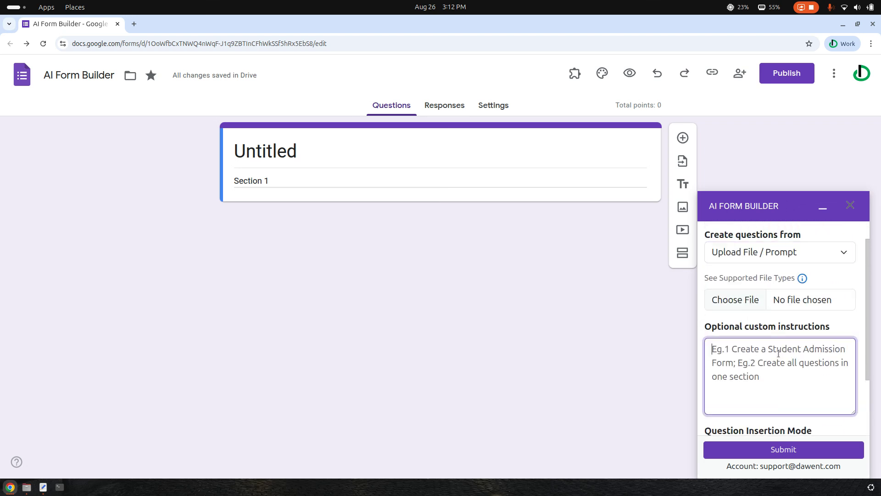
text(creat)
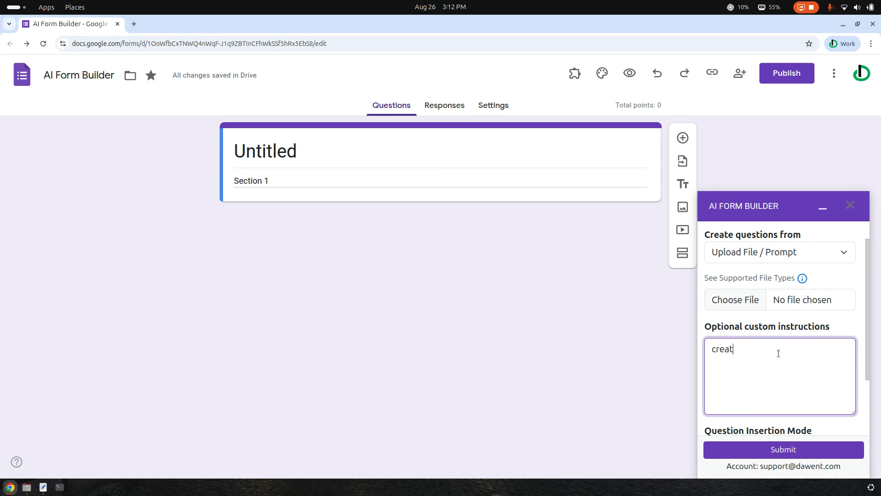
text(e a basic stud)
text(ent)
text( admission form)
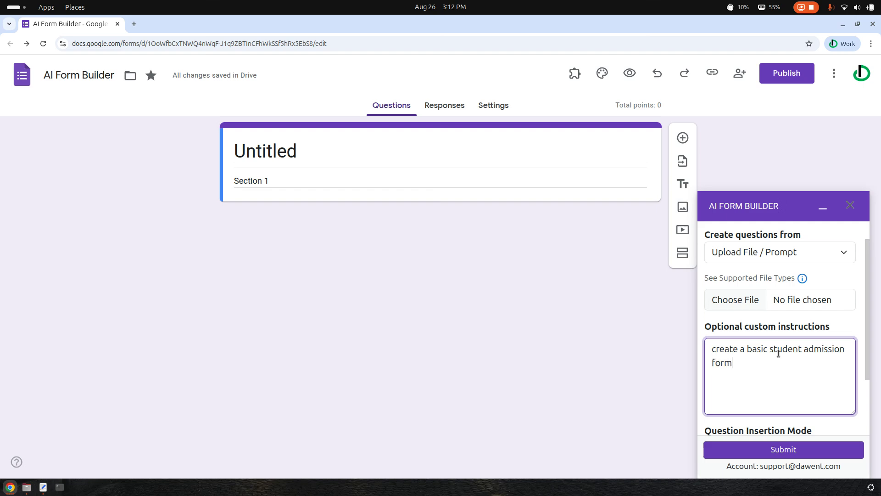
click(808, 447)
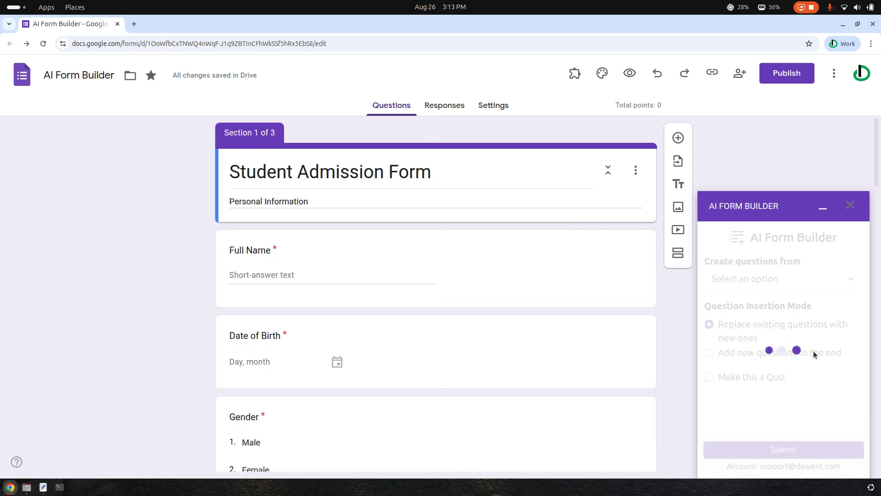
scroll(414, 289, down, 1)
scroll(343, 271, down, 1)
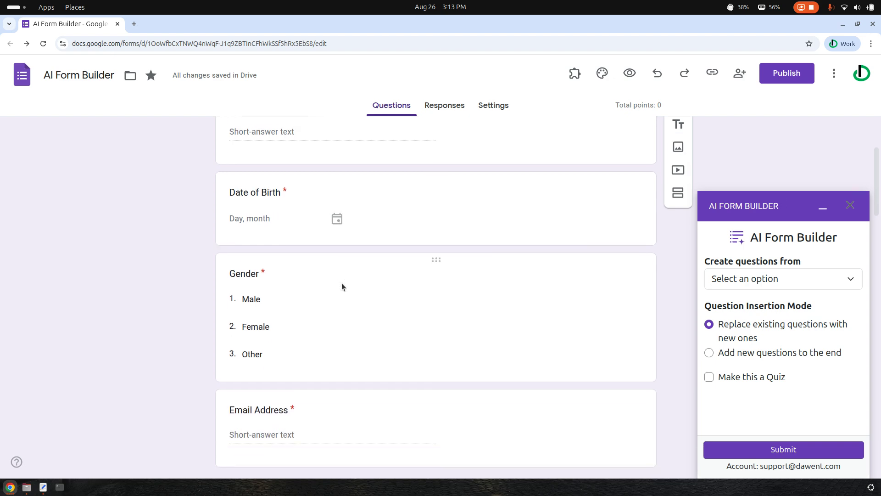
scroll(341, 283, down, 2)
scroll(371, 284, down, 3)
scroll(373, 285, down, 4)
scroll(372, 286, down, 2)
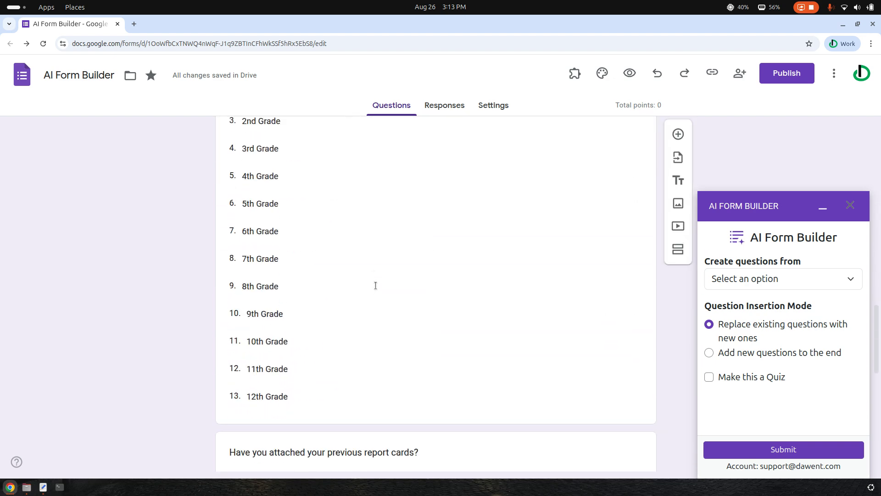
scroll(373, 284, down, 5)
scroll(372, 288, down, 2)
scroll(380, 289, up, 2)
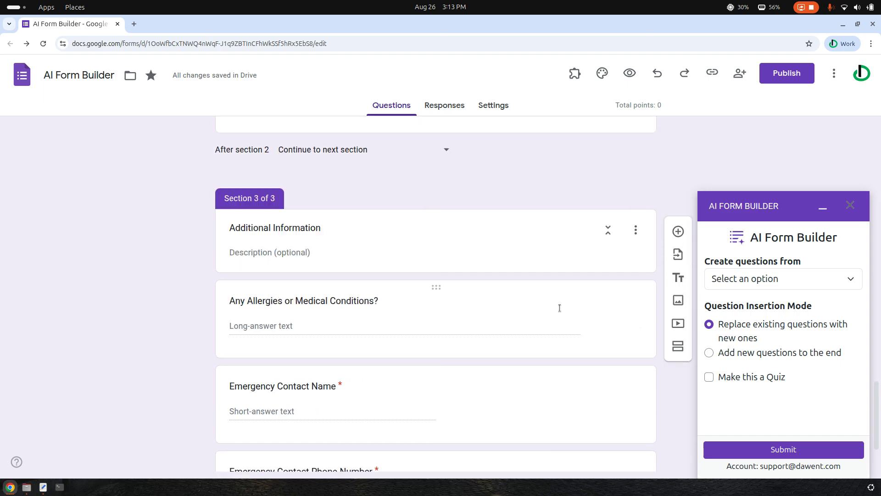
scroll(662, 286, up, 5)
scroll(661, 286, up, 3)
- Review the three generated Student Admission Form sections and reopen the question-source list
click(753, 278)
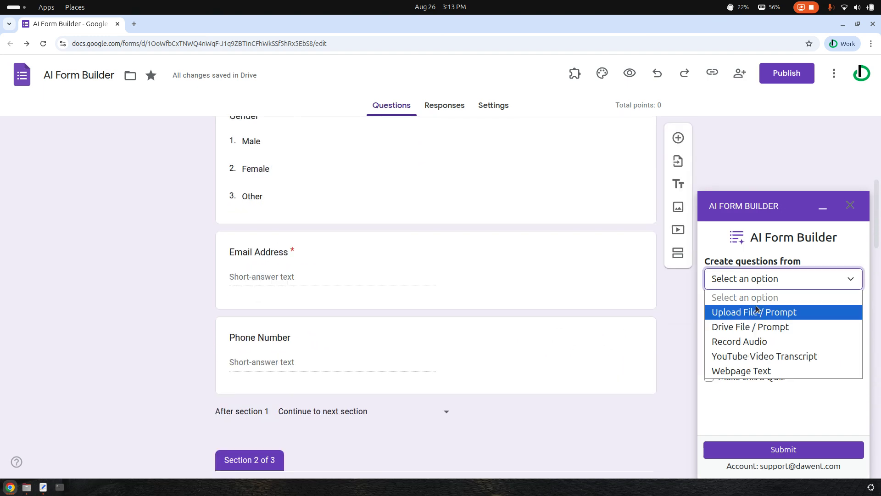
- Attach the Desktop application-form JPEG as the Upload File / Prompt source
click(756, 306)
click(738, 326)
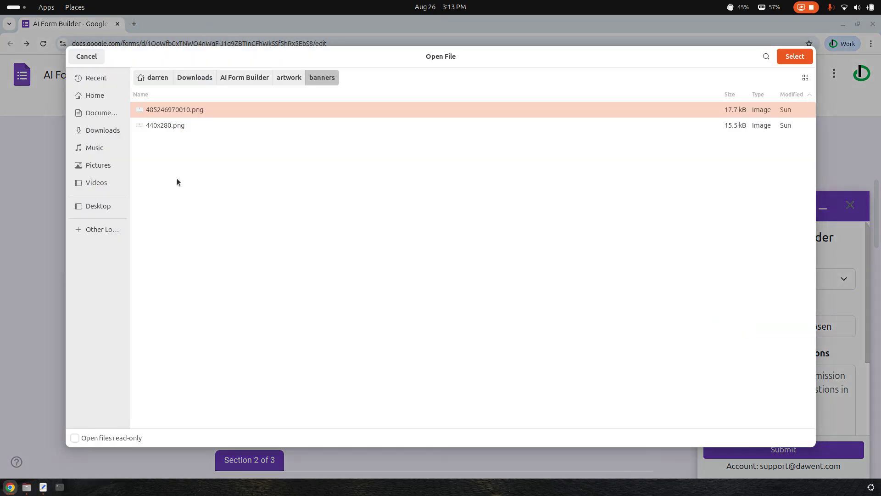
click(102, 206)
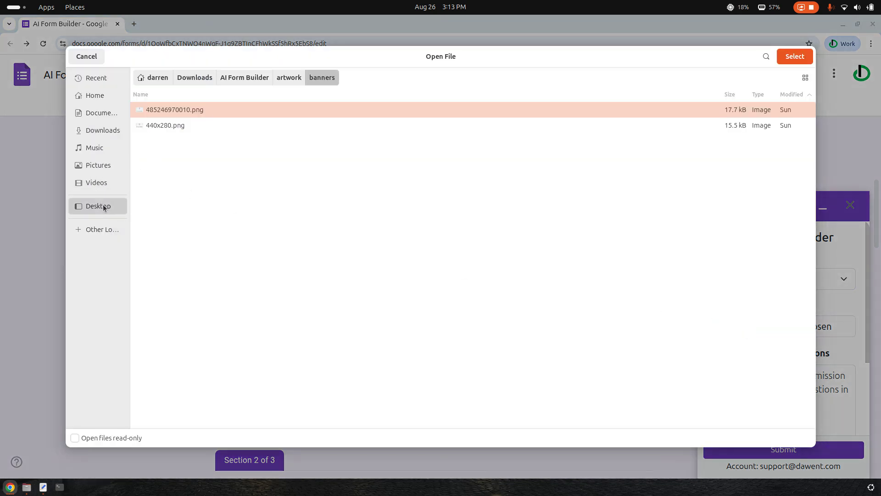
double_click(265, 127)
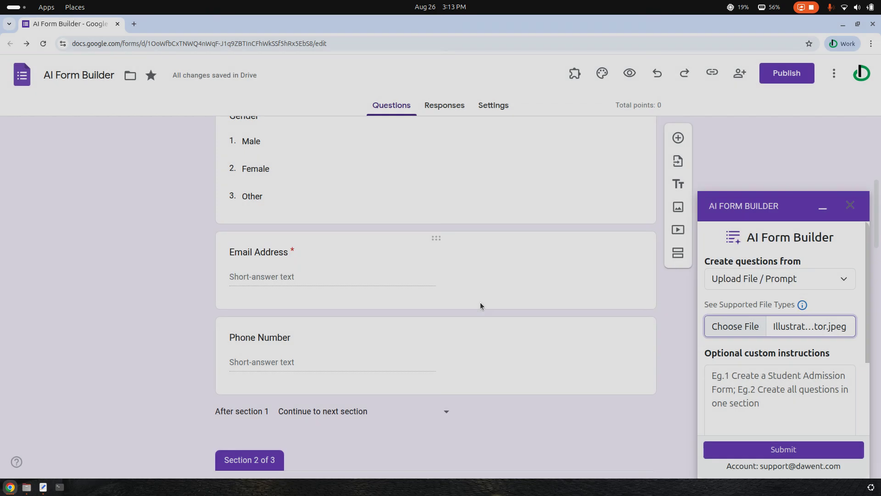
click(27, 486)
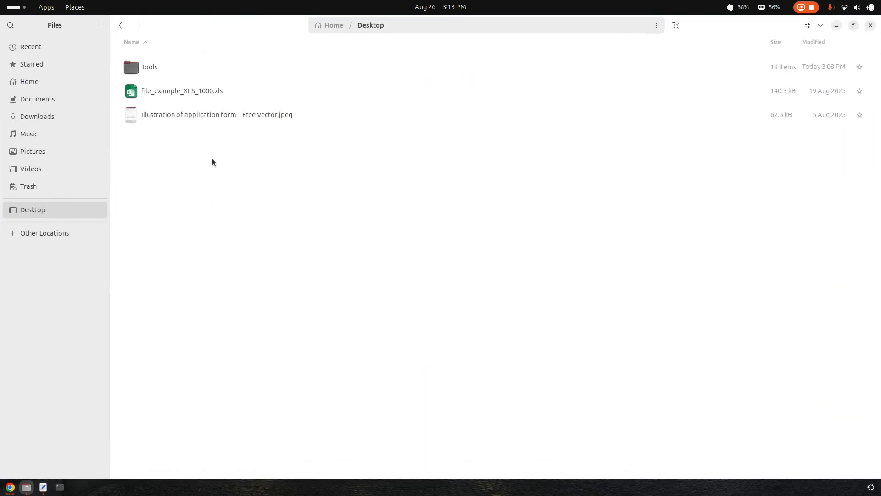
- Preview the application-form JPEG from the Desktop, then close the viewer and Files
double_click(199, 115)
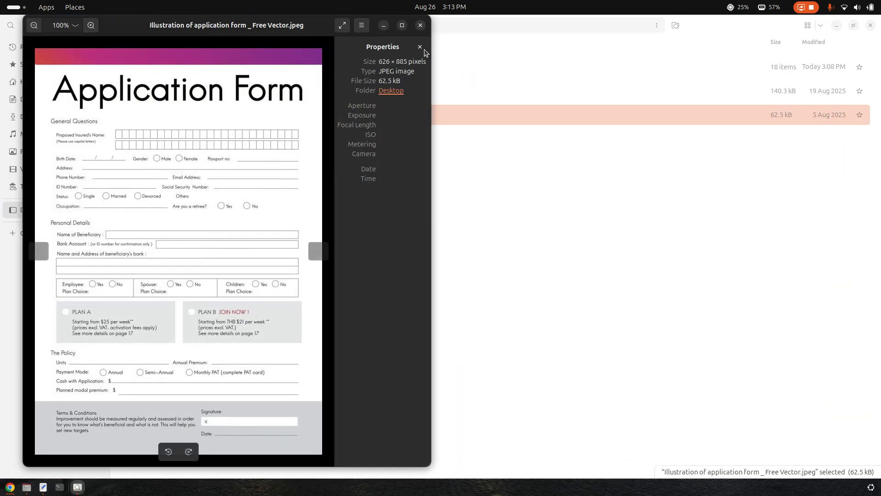
click(419, 26)
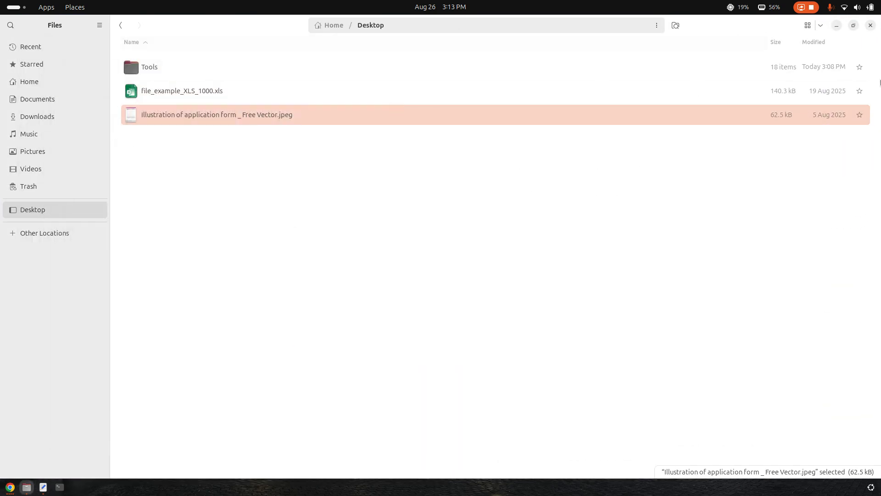
click(871, 25)
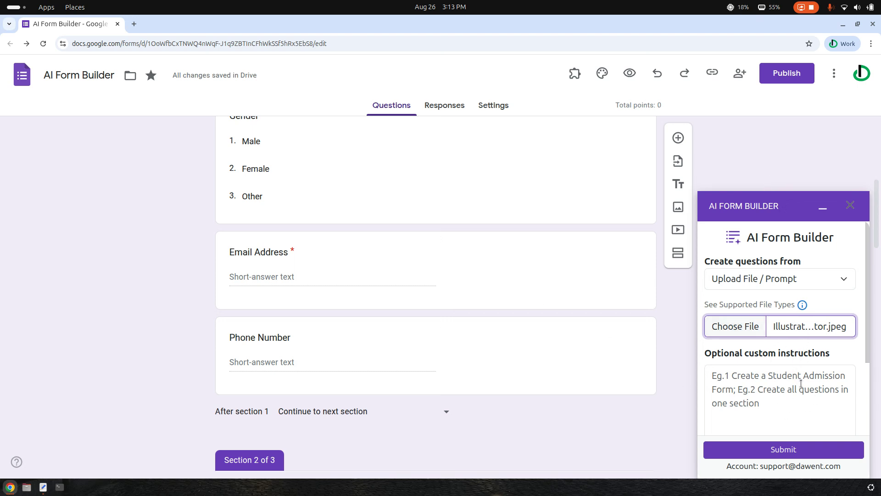
- Regenerate the form from the uploaded image with 'Replace existing questions with new ones' selected
click(792, 392)
scroll(792, 385, down, 3)
text(c)
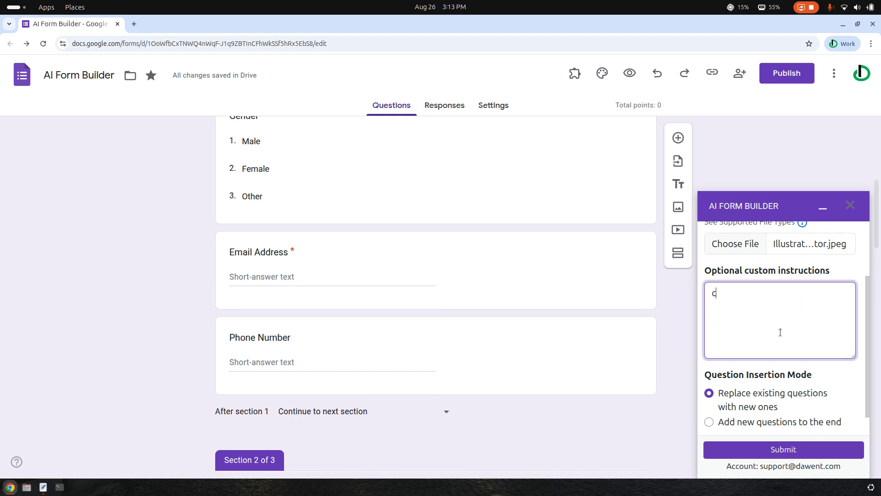
text(reate all )
text(question)
text( in one section)
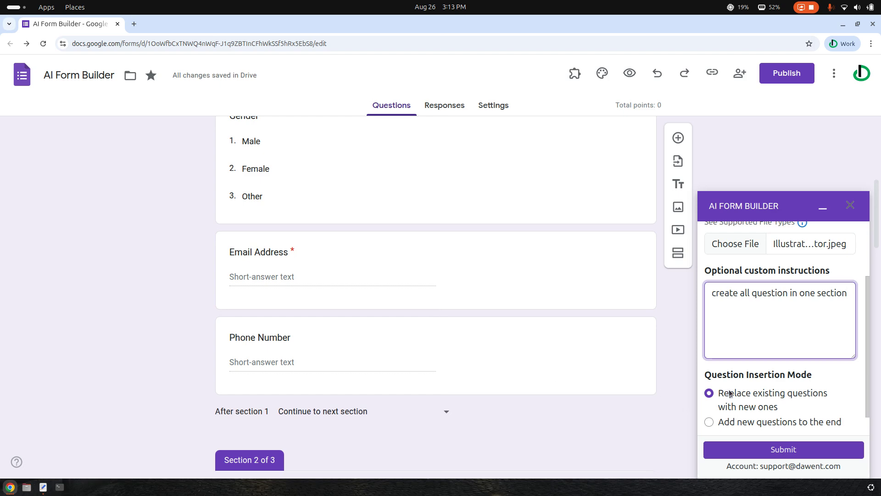
scroll(426, 354, down, 5)
scroll(471, 360, down, 5)
scroll(429, 356, down, 5)
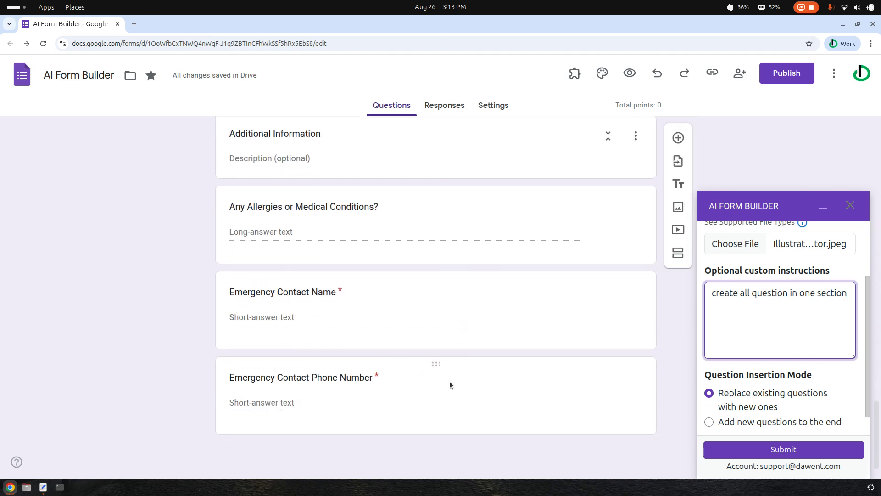
click(789, 426)
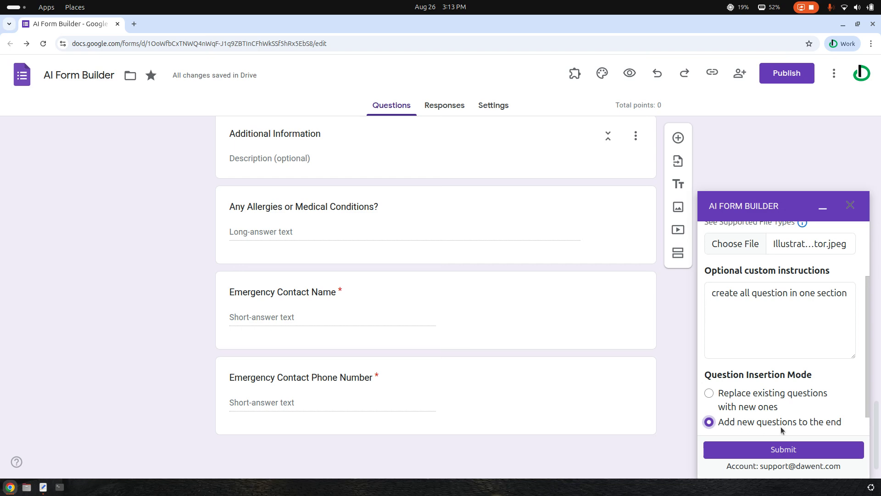
click(762, 392)
scroll(460, 319, up, 10)
scroll(476, 316, up, 10)
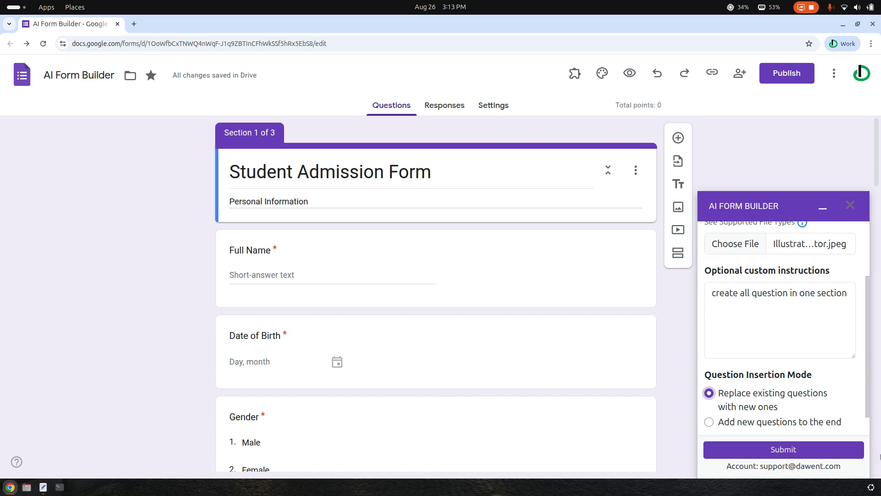
click(794, 457)
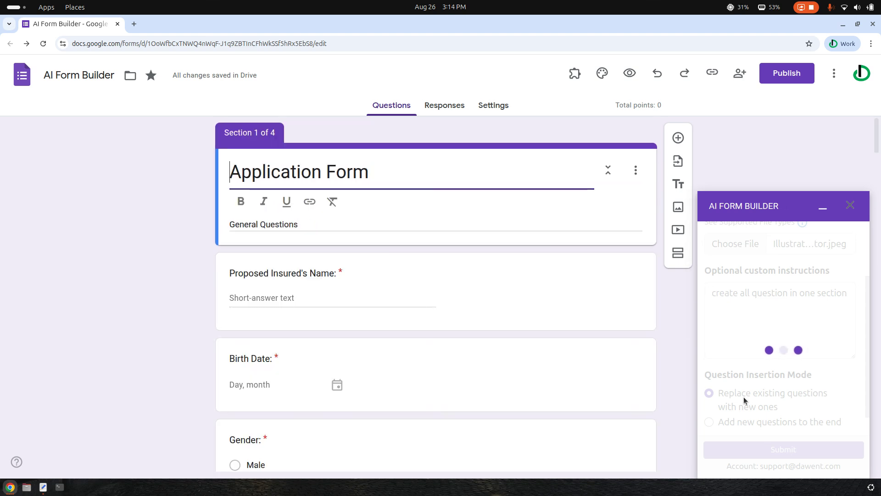
scroll(365, 334, down, 2)
scroll(371, 335, down, 2)
scroll(370, 336, down, 5)
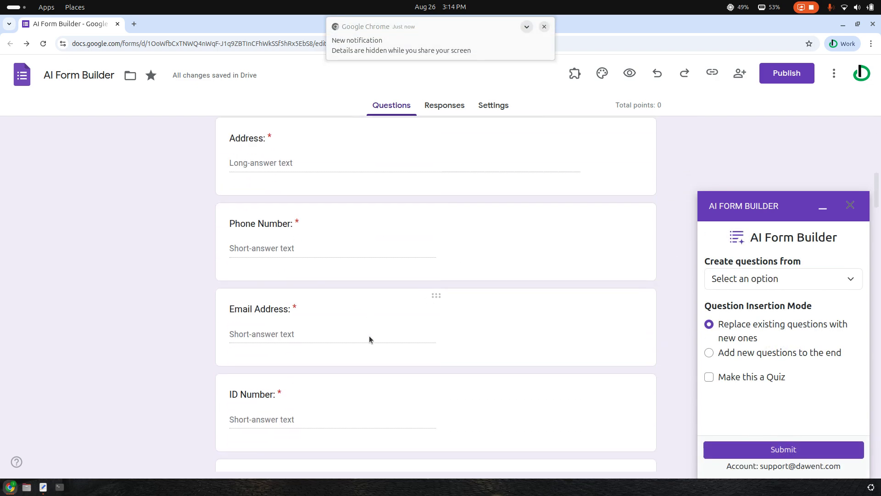
scroll(368, 335, down, 5)
scroll(369, 335, down, 5)
scroll(369, 332, down, 5)
scroll(241, 393, down, 5)
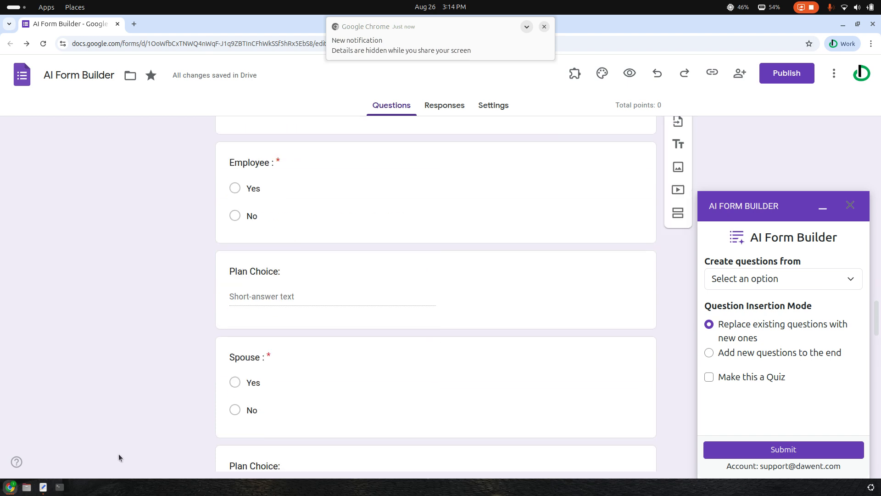
- Review the Application Form's address, phone, email, employee and spouse questions, then open the file manager
click(26, 486)
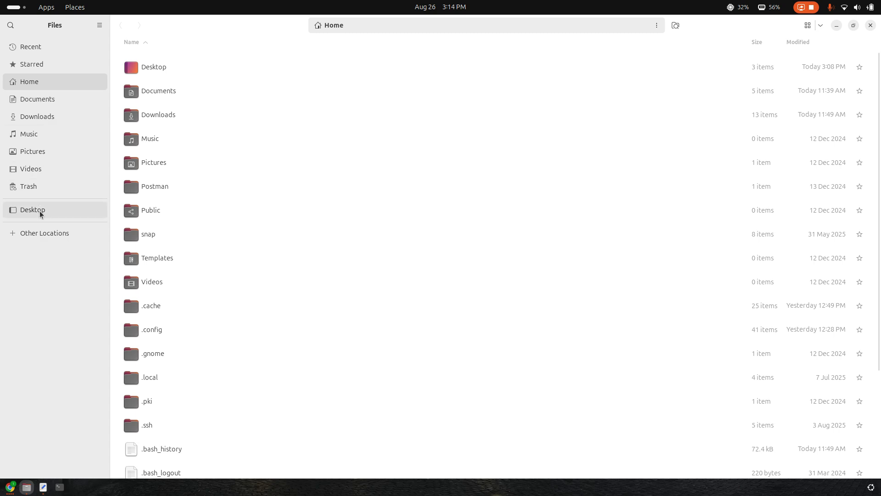
click(36, 210)
double_click(196, 116)
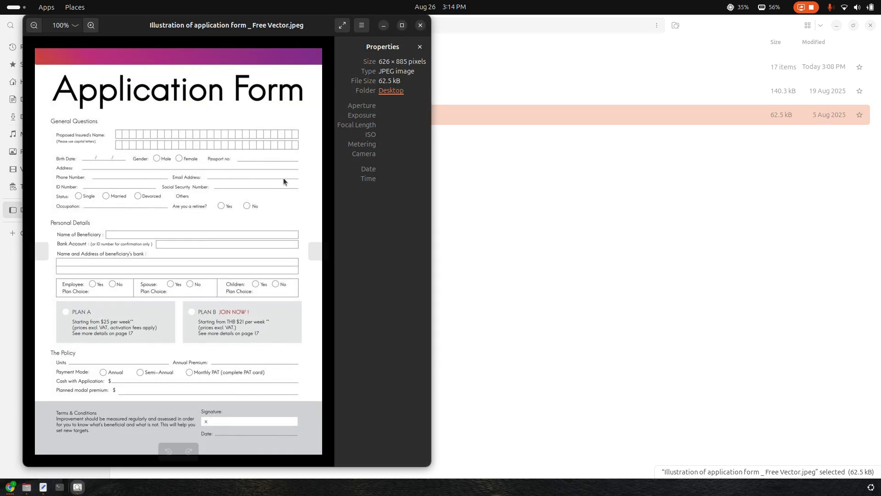
double_click(231, 14)
scroll(419, 276, up, 3)
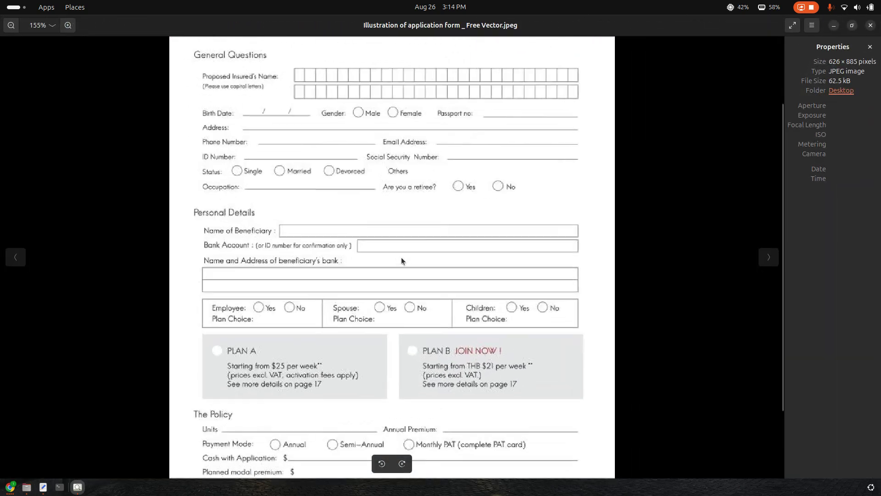
scroll(426, 325, down, 2)
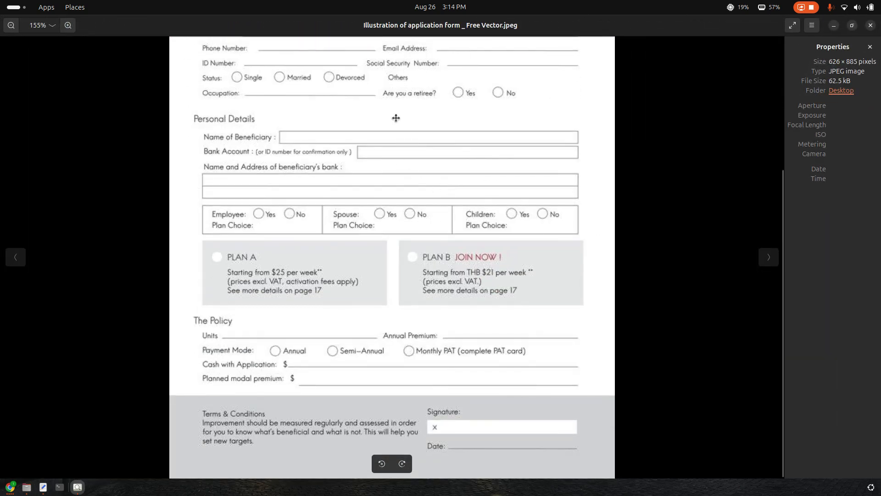
drag(392, 117, 387, 288)
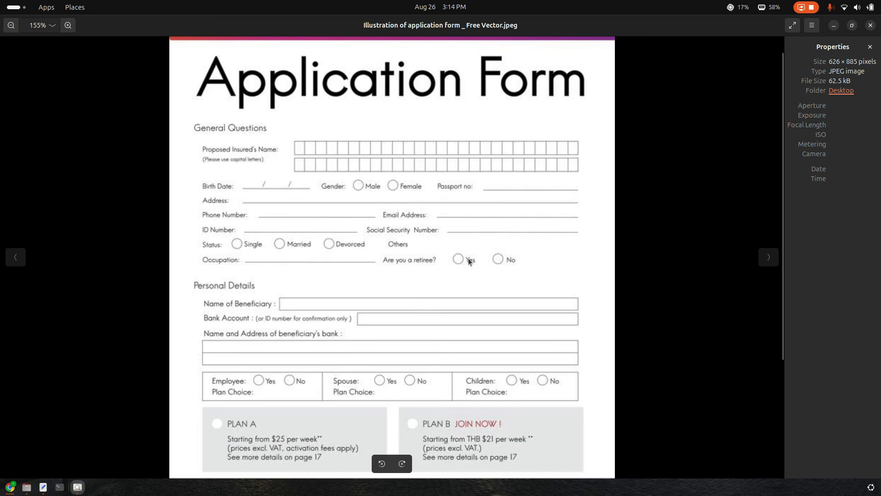
click(870, 26)
click(832, 28)
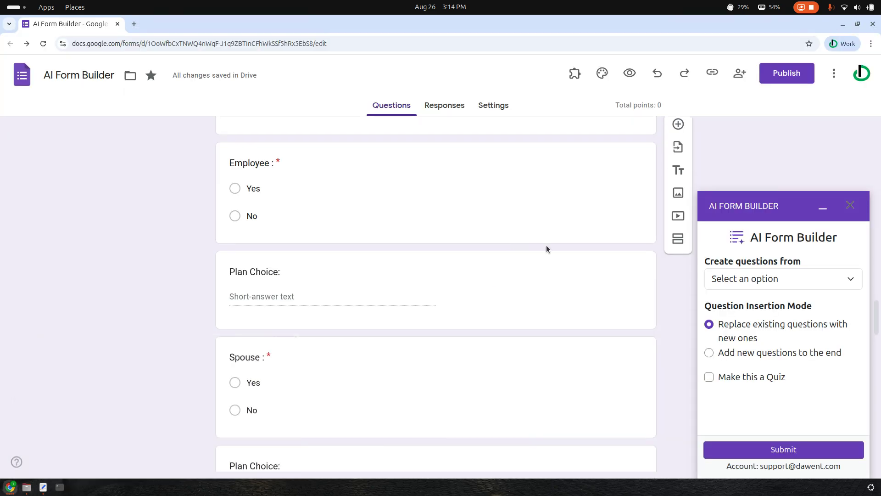
scroll(425, 273, up, 4)
scroll(425, 273, up, 5)
scroll(427, 276, up, 5)
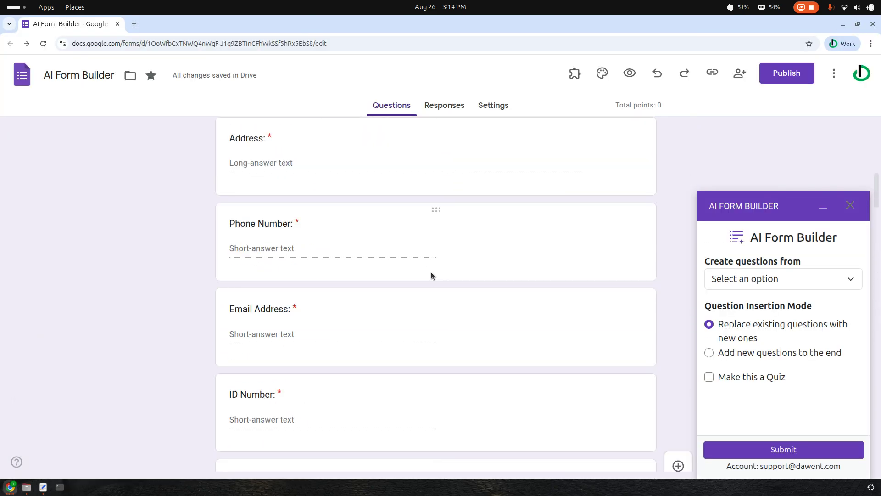
scroll(431, 272, up, 4)
scroll(431, 276, up, 4)
scroll(432, 287, down, 10)
scroll(427, 278, down, 5)
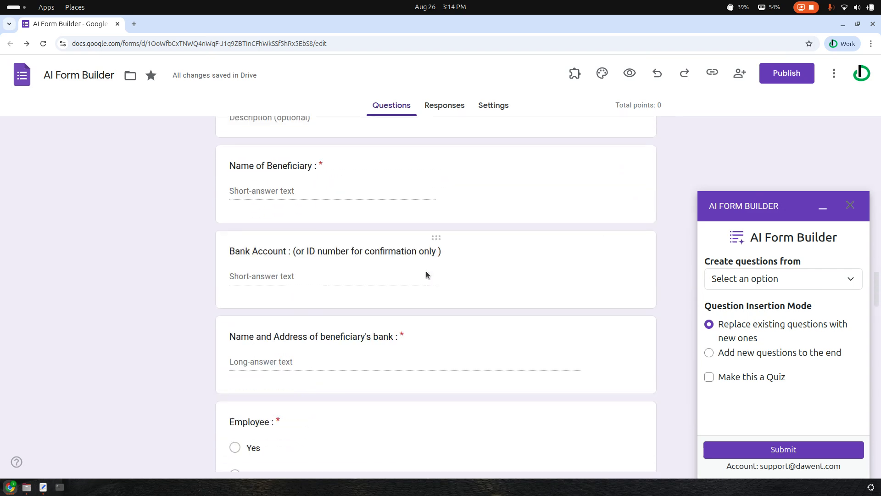
scroll(426, 271, down, 5)
scroll(423, 270, down, 5)
scroll(422, 269, down, 5)
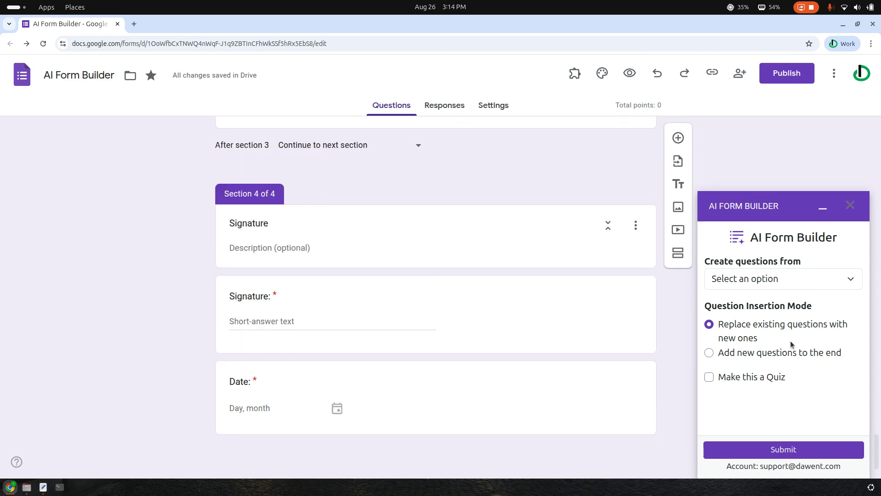
- Try the Drive File / Prompt, Record Audio and YouTube Video Transcript sources, settling on Webpage Text
click(774, 276)
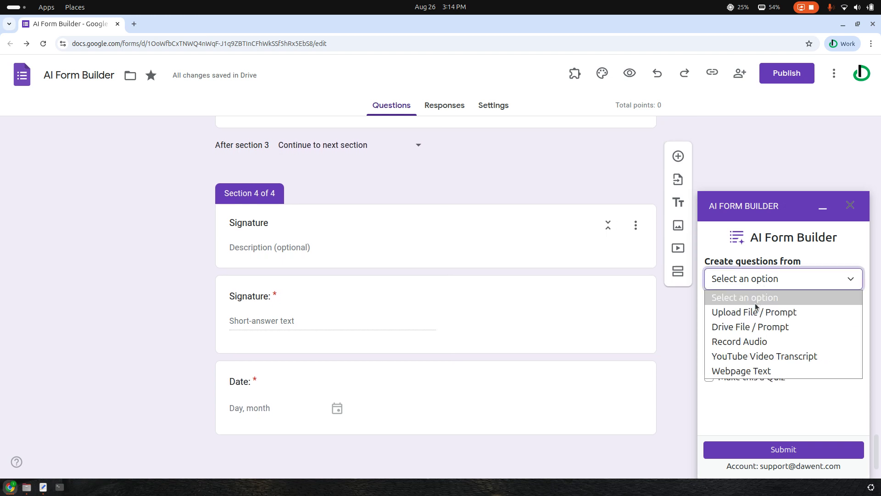
click(771, 327)
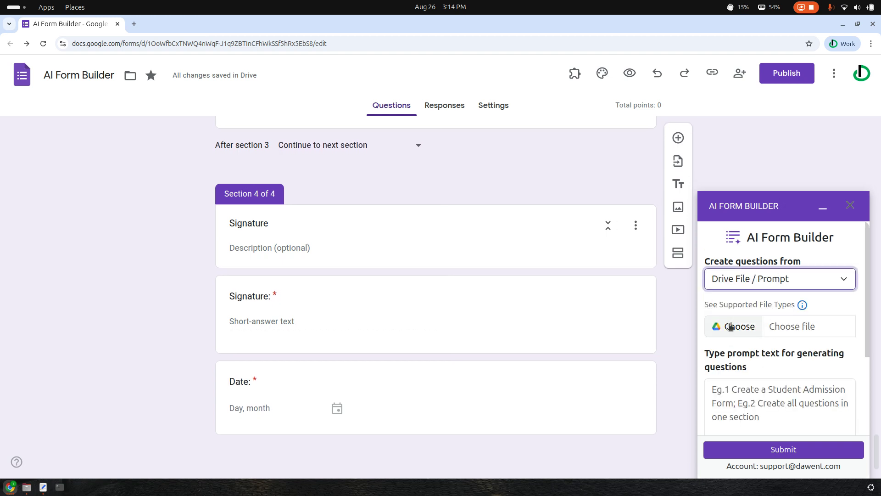
click(763, 283)
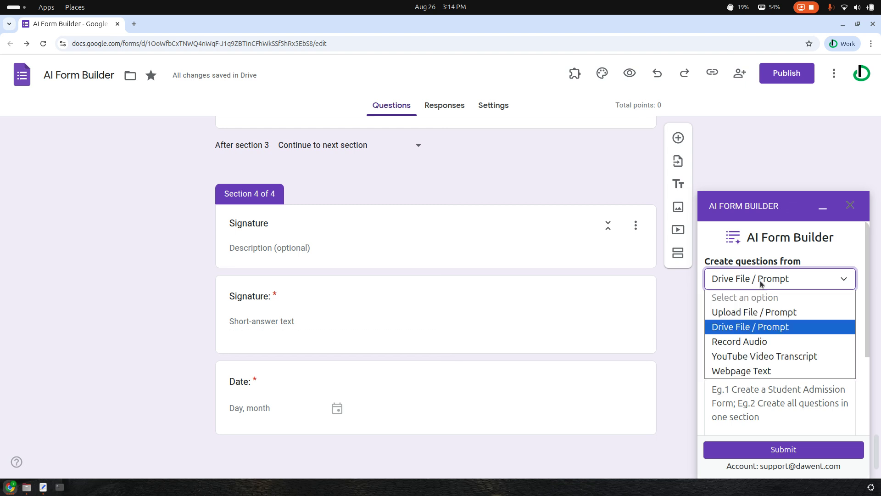
click(757, 342)
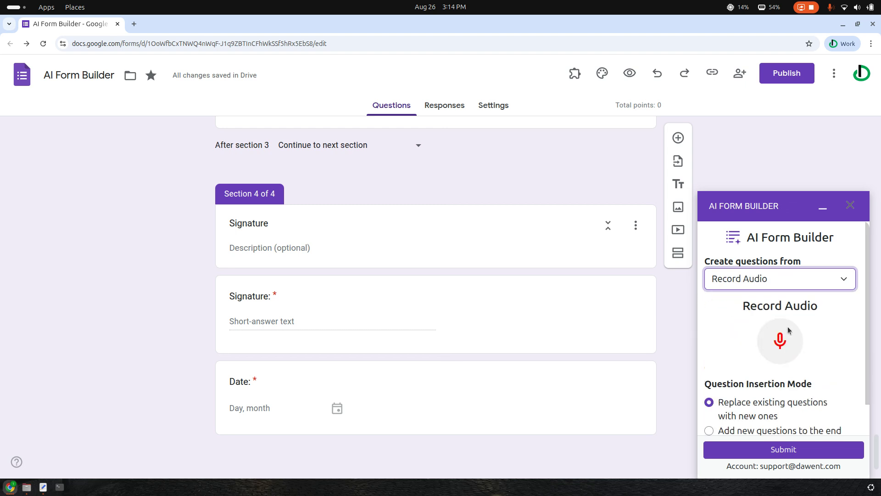
click(773, 283)
click(753, 360)
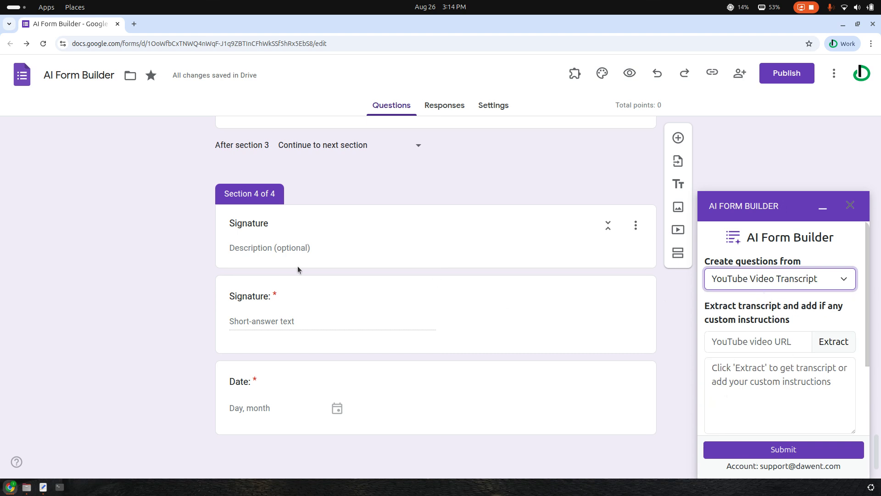
click(768, 278)
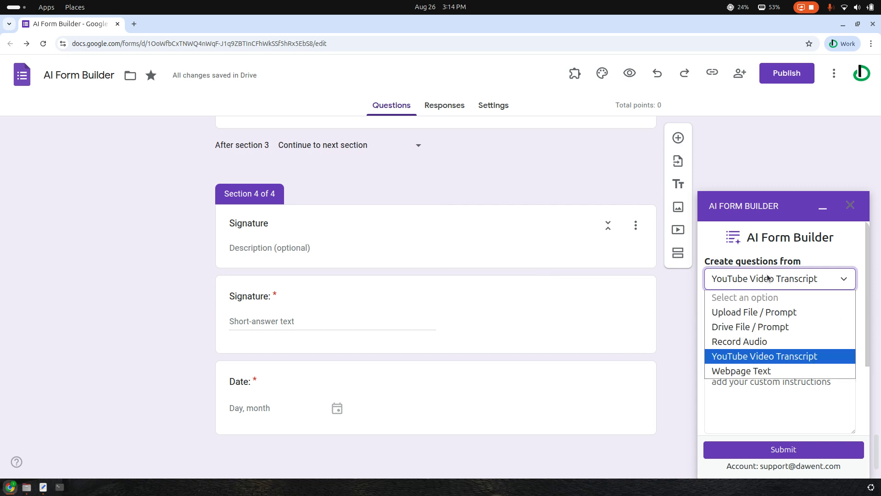
click(753, 371)
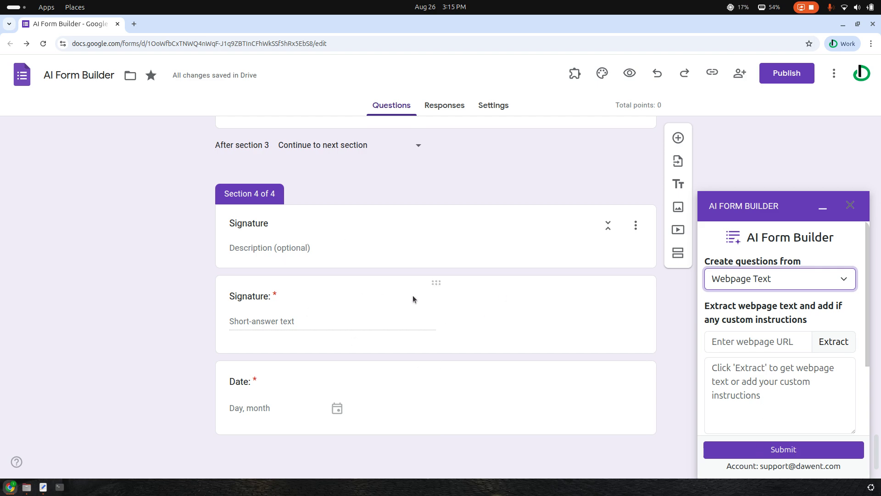
scroll(440, 268, up, 5)
scroll(469, 279, up, 5)
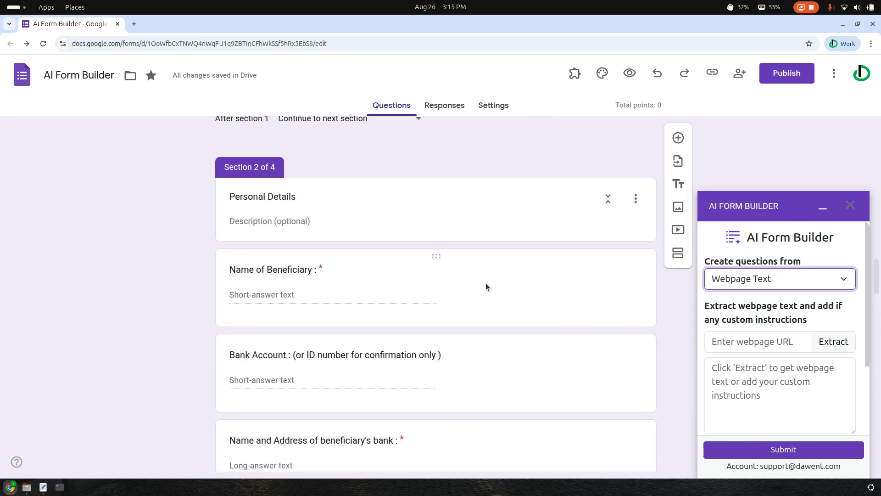
scroll(485, 283, up, 3)
scroll(575, 298, up, 4)
- Switch the question source back to Upload File / Prompt and view its supported file types
click(760, 280)
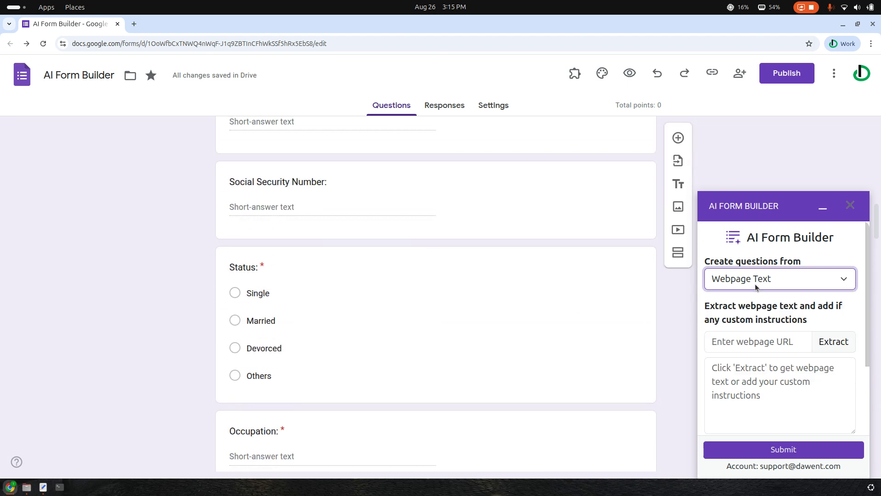
click(755, 284)
click(745, 311)
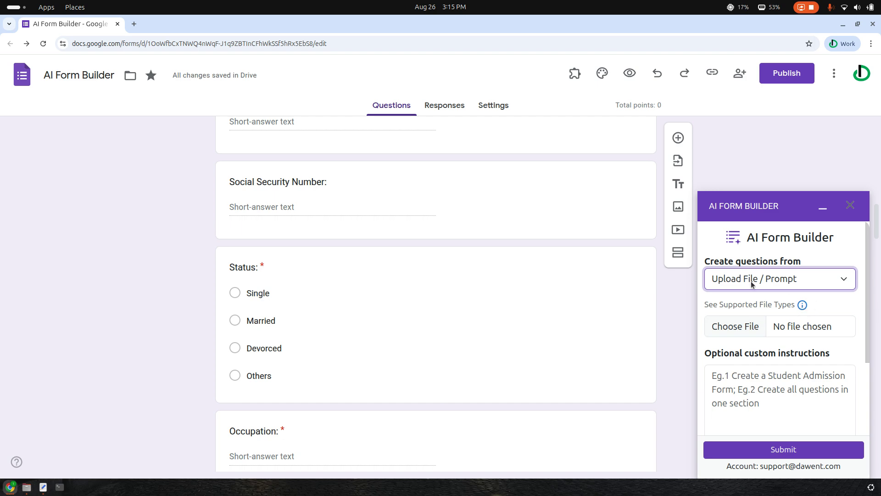
click(803, 306)
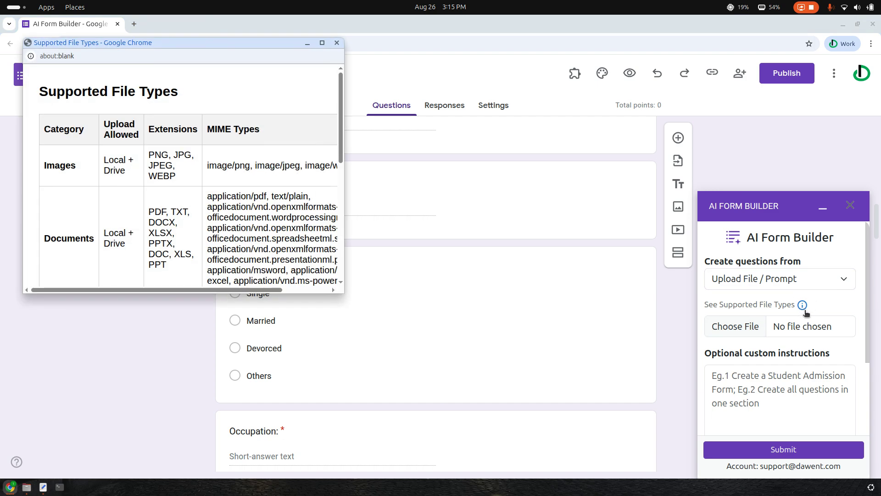
- View the Supported File Types table full-size (images, documents, video, audio, Drive), then restore the window
click(323, 44)
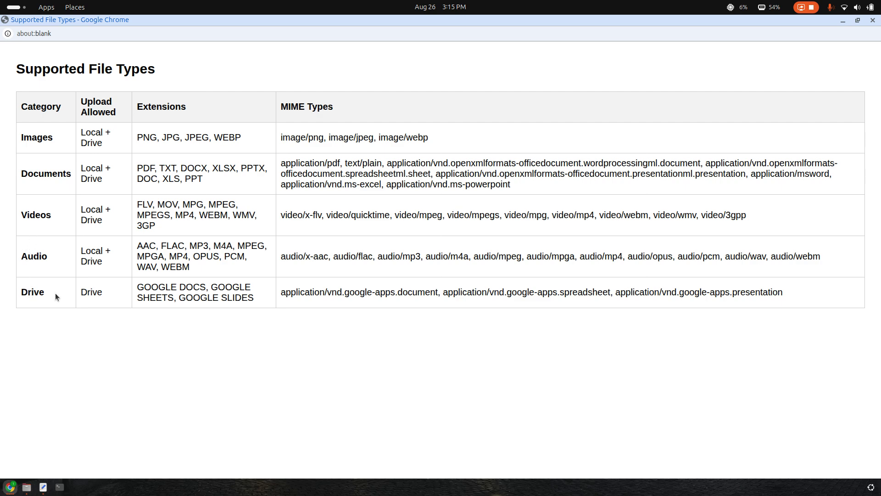
double_click(415, 21)
scroll(243, 213, down, 5)
scroll(243, 212, down, 1)
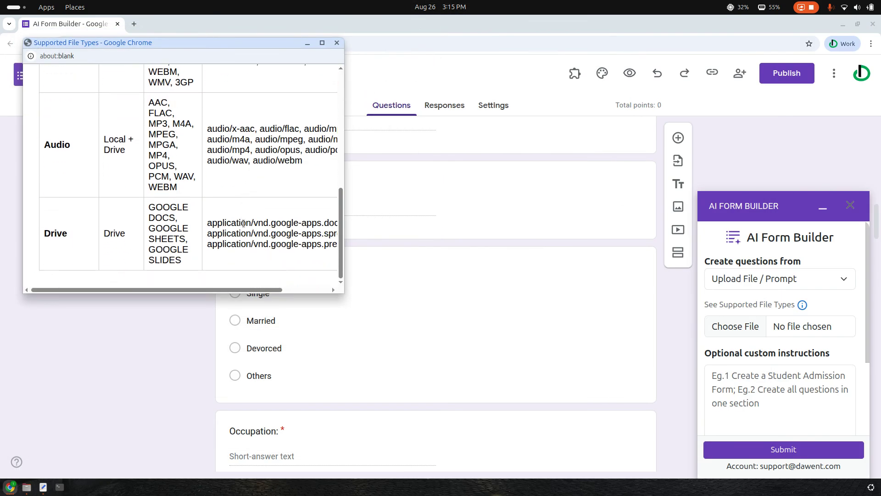